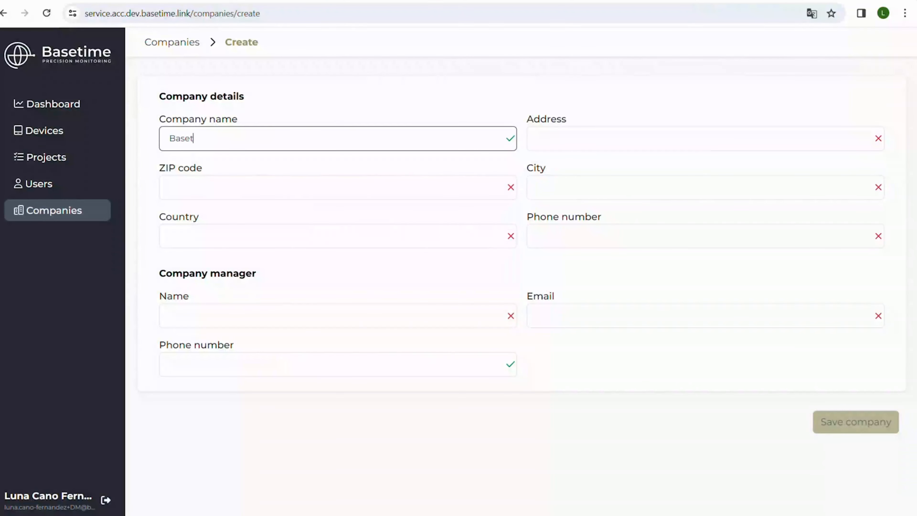
# - Enter the company's street address and ZIP code for Basetime in the new company's details
pyautogui.press('Tab')
pyautogui.write('Lic')
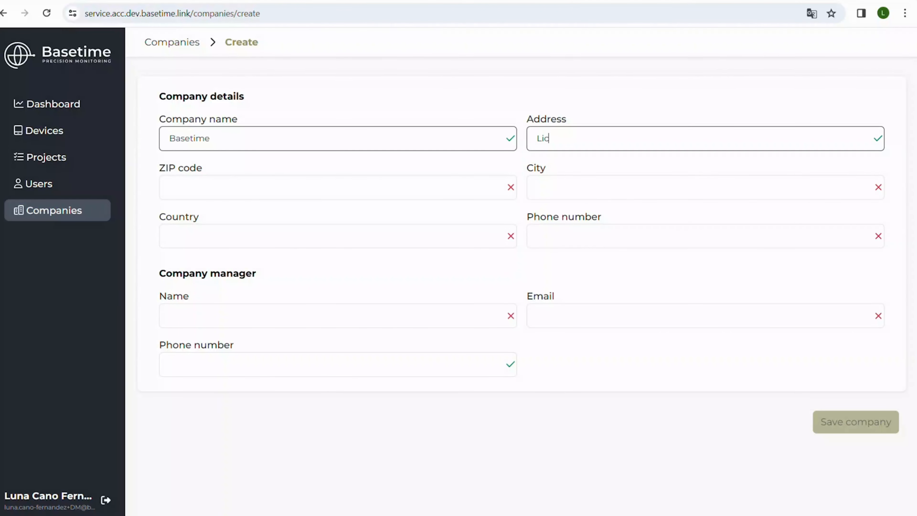
pyautogui.write('htschip 75A')
pyautogui.press('Tab')
pyautogui.write('3991')
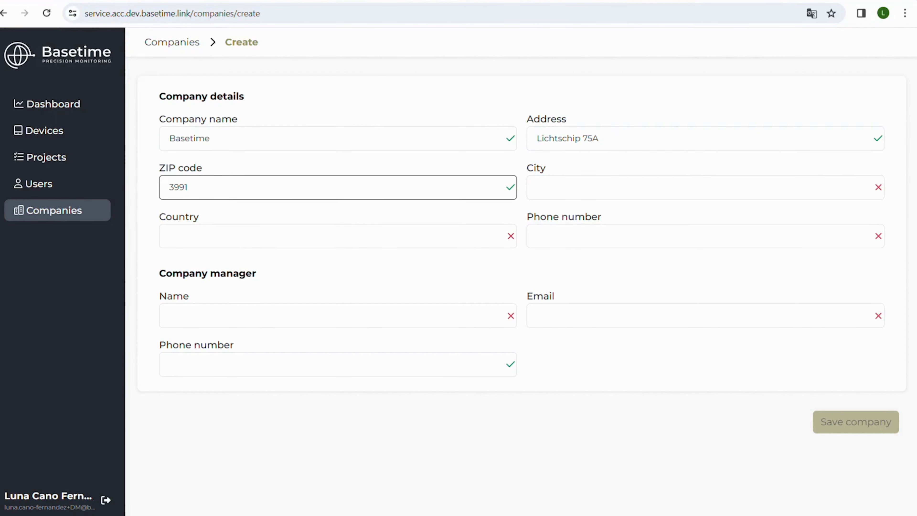
pyautogui.write('CP')
pyautogui.press('Tab')
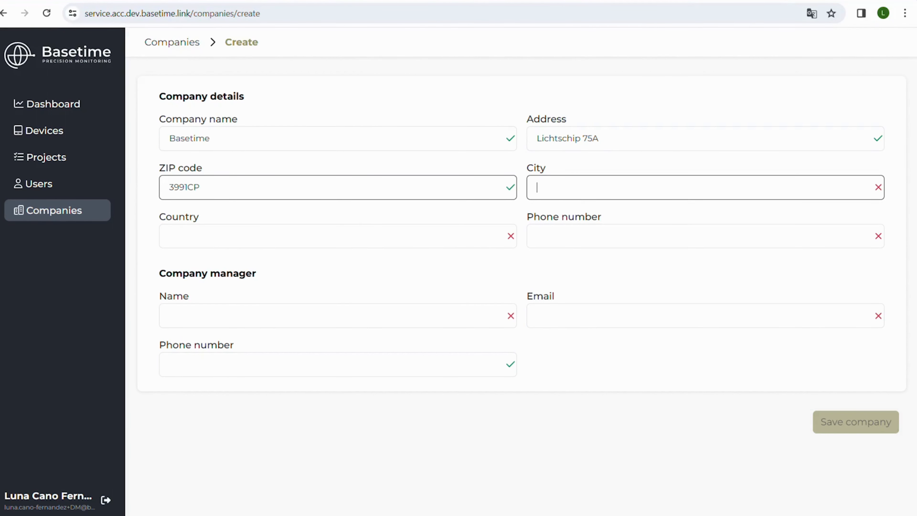
# - Complete the company's city and country (Netherlands) along with the phone and manager contact details, and save the company
pyautogui.write('Houten')
pyautogui.press('Tab')
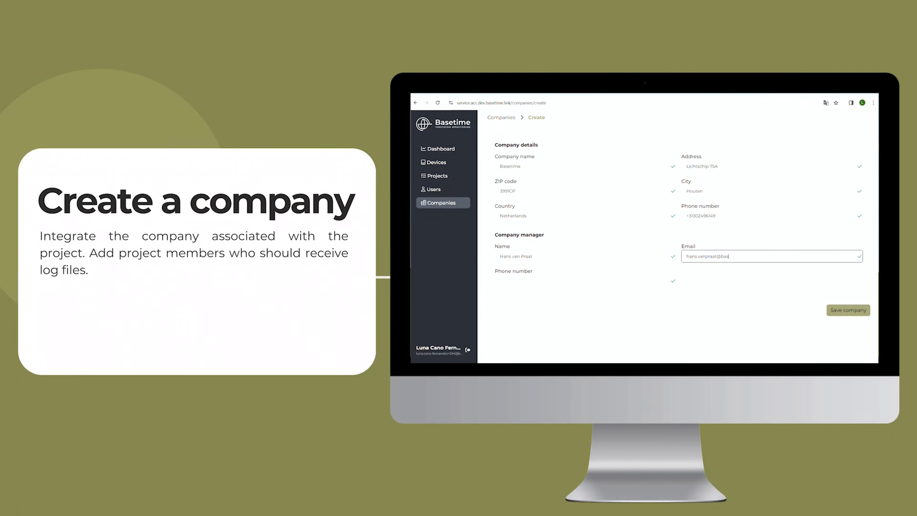
pyautogui.write('me.nl')
pyautogui.click(848, 311)
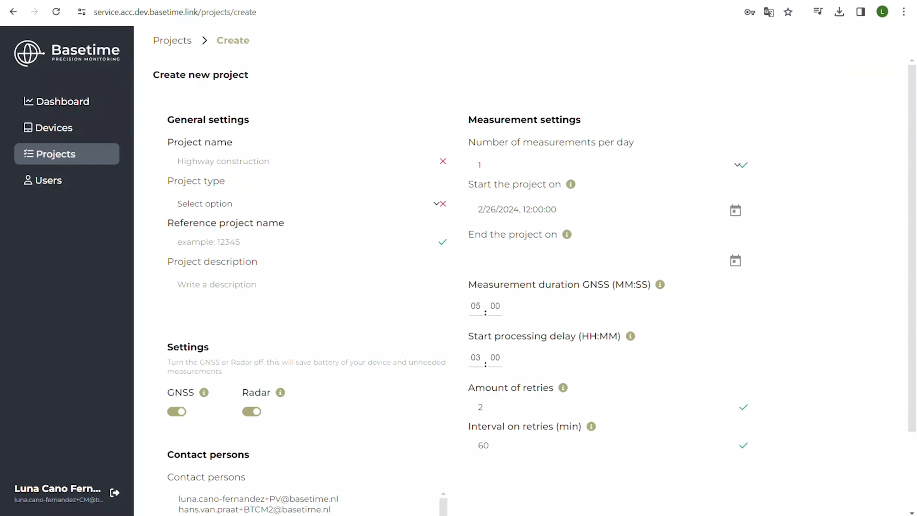
# - Name the new project Lichtschip 2025 and set its project type to Settlement Rod
pyautogui.click(308, 161)
pyautogui.write('Lich')
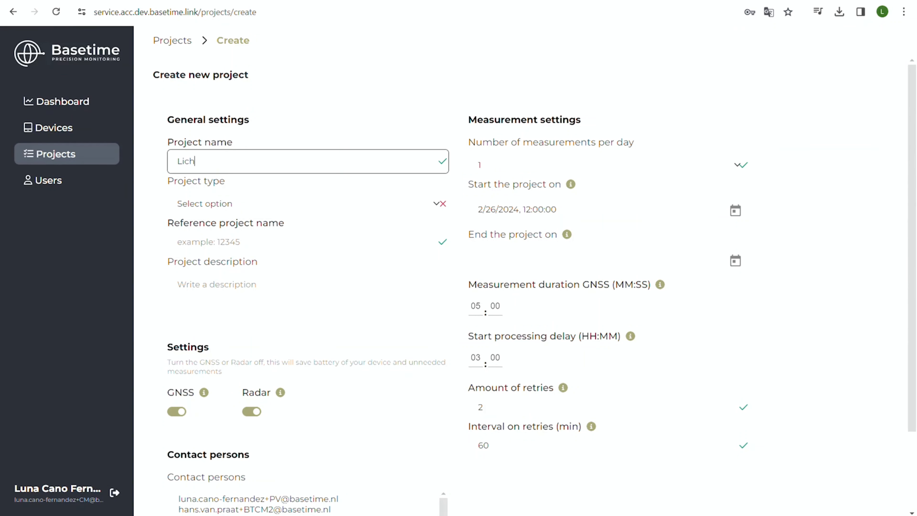
pyautogui.write('tschip 2025')
pyautogui.press('Tab')
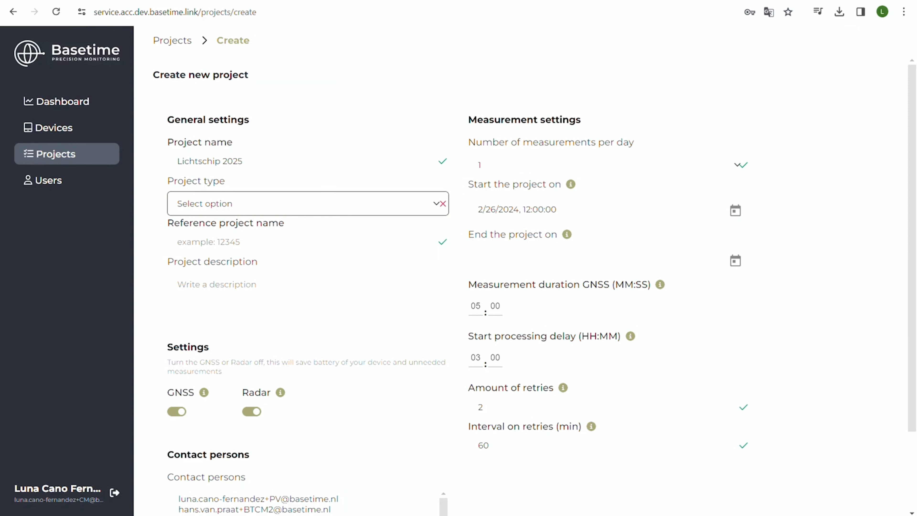
pyautogui.press('Down')
pyautogui.press('Tab')
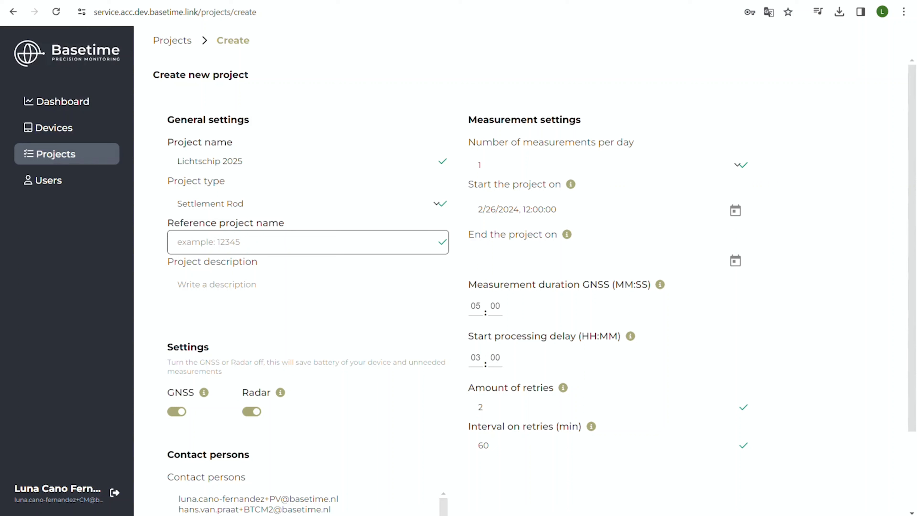
# - Set the reference project name to 20240600 and the project description to "Highway construction"
pyautogui.write('20240600')
pyautogui.press('Tab')
pyautogui.write('Highway c')
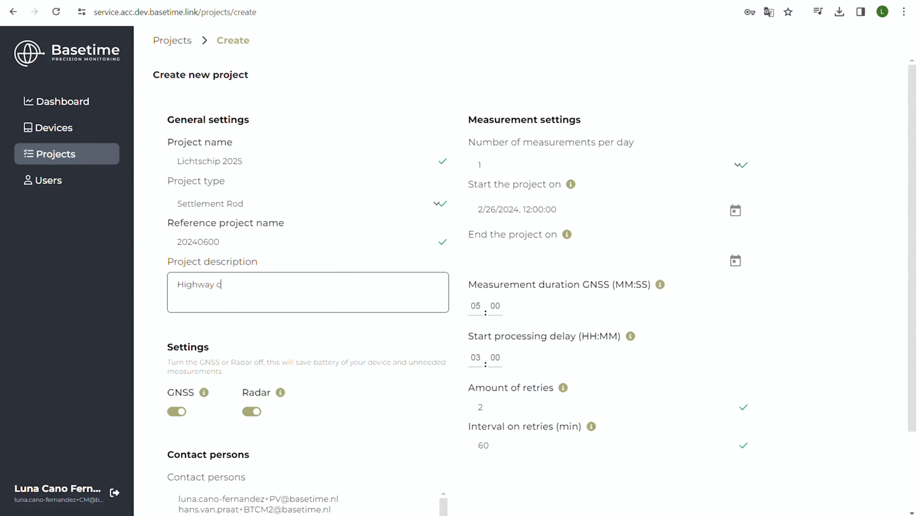
pyautogui.write('onstruction')
pyautogui.press('Tab')
# - Select the second entry in the contact persons list as the project's contact
pyautogui.scroll(-3, 530, 285)
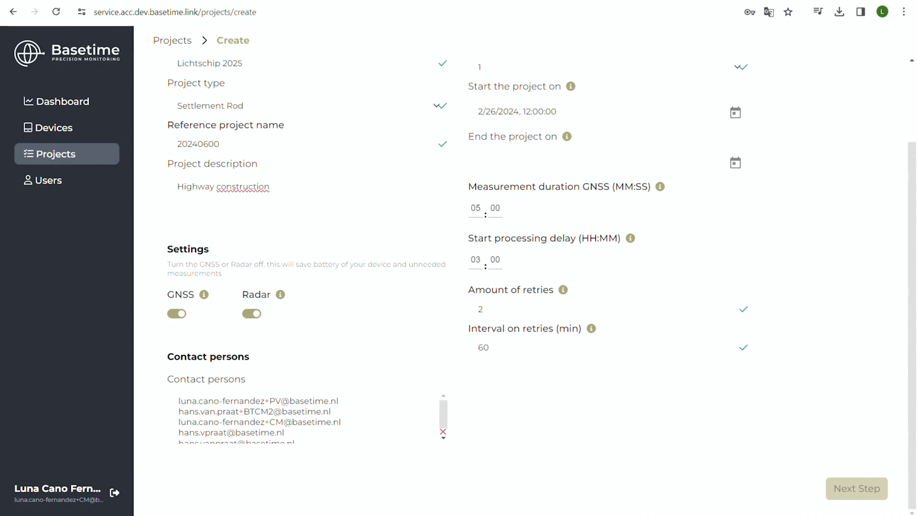
pyautogui.click(258, 401)
pyautogui.click(255, 411)
pyautogui.scroll(3, 530, 285)
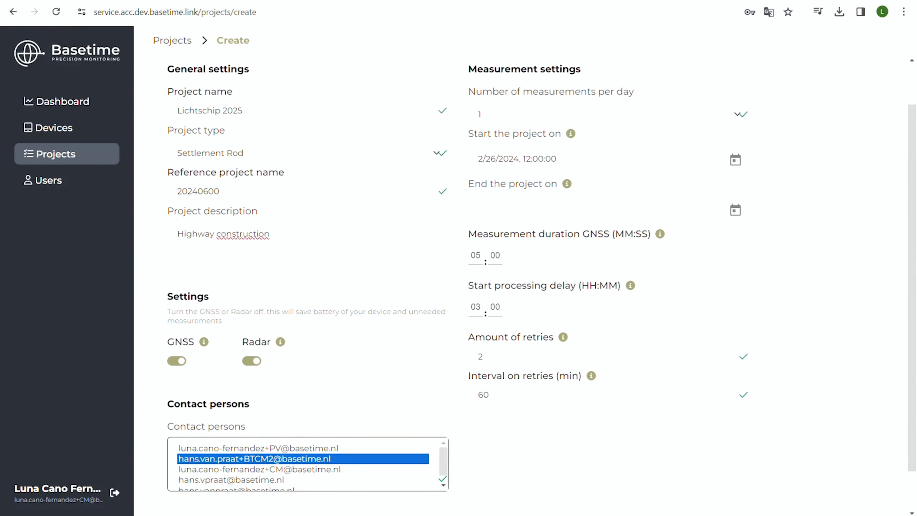
pyautogui.click(735, 261)
pyautogui.click(629, 248)
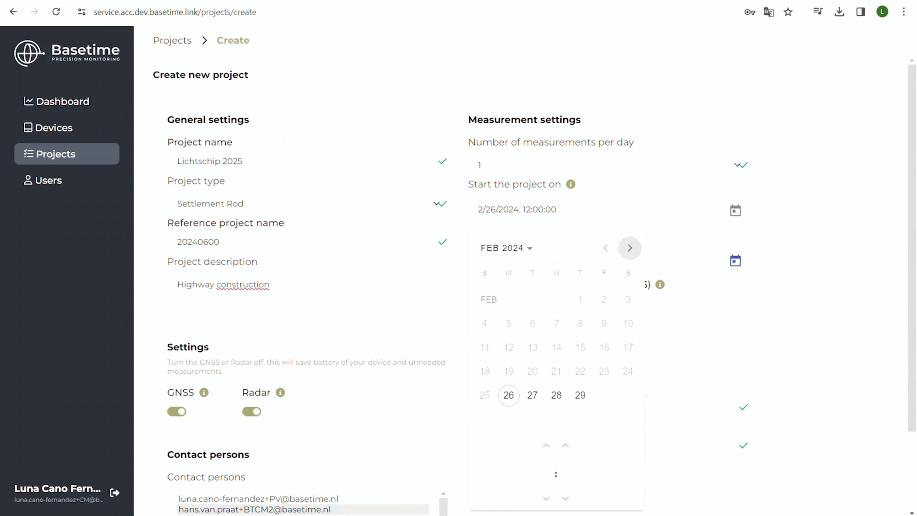
pyautogui.press('Escape')
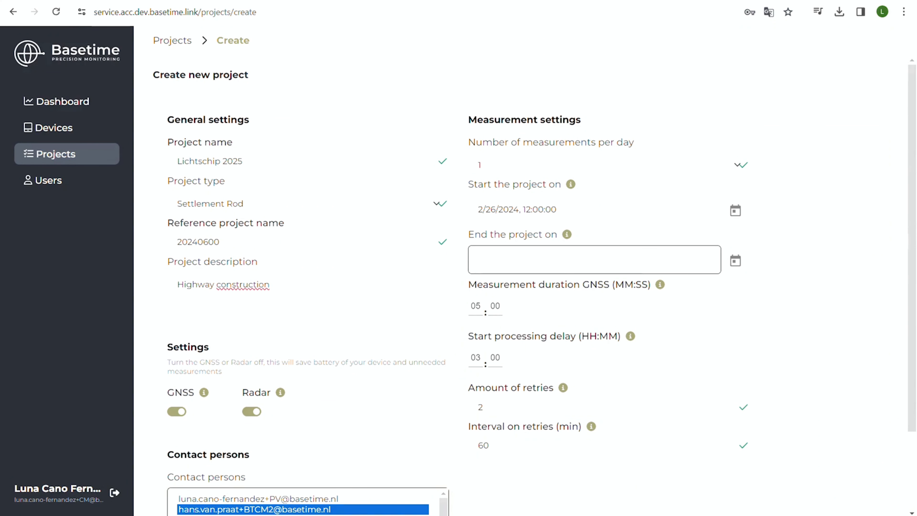
# - Set the project's end date to 4/30/2025
pyautogui.click(735, 261)
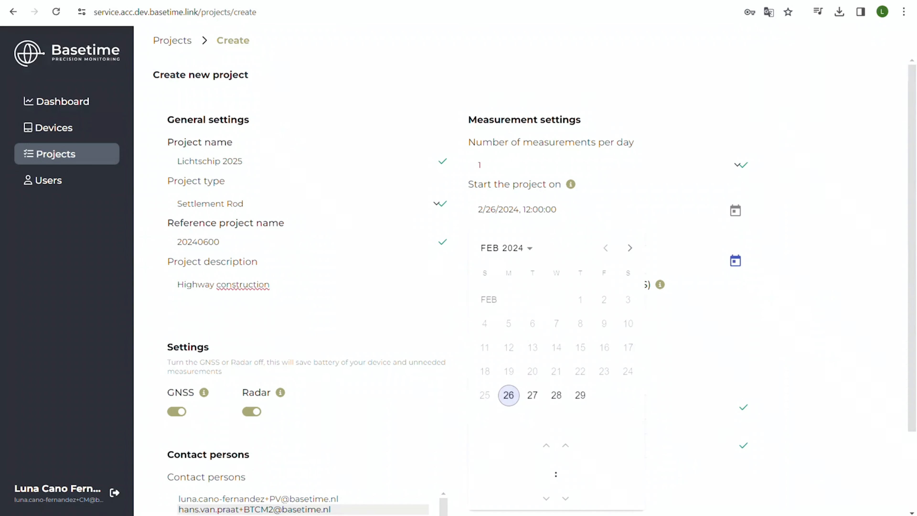
pyautogui.click(630, 248)
pyautogui.click(629, 248)
pyautogui.click(630, 248)
pyautogui.click(630, 248)
pyautogui.click(630, 248)
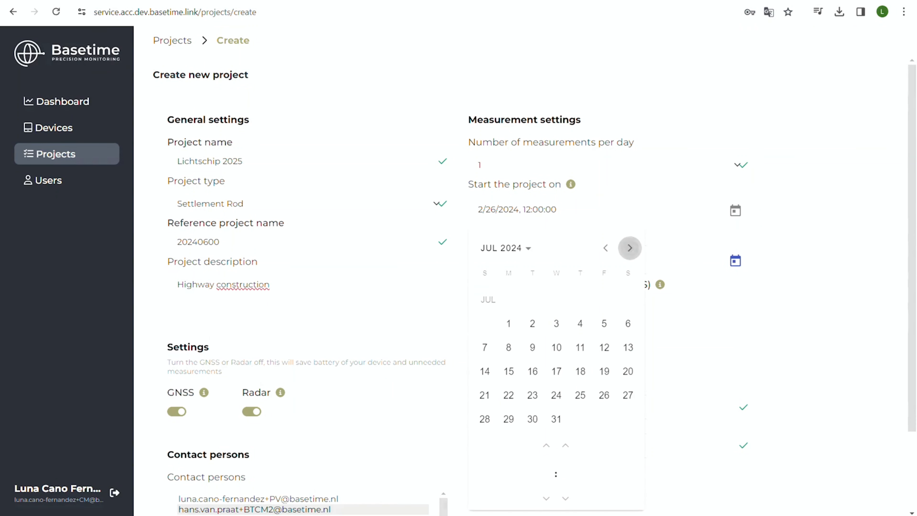
pyautogui.click(630, 248)
pyautogui.click(629, 248)
pyautogui.click(629, 247)
pyautogui.click(630, 248)
pyautogui.click(629, 248)
pyautogui.click(630, 248)
pyautogui.click(630, 248)
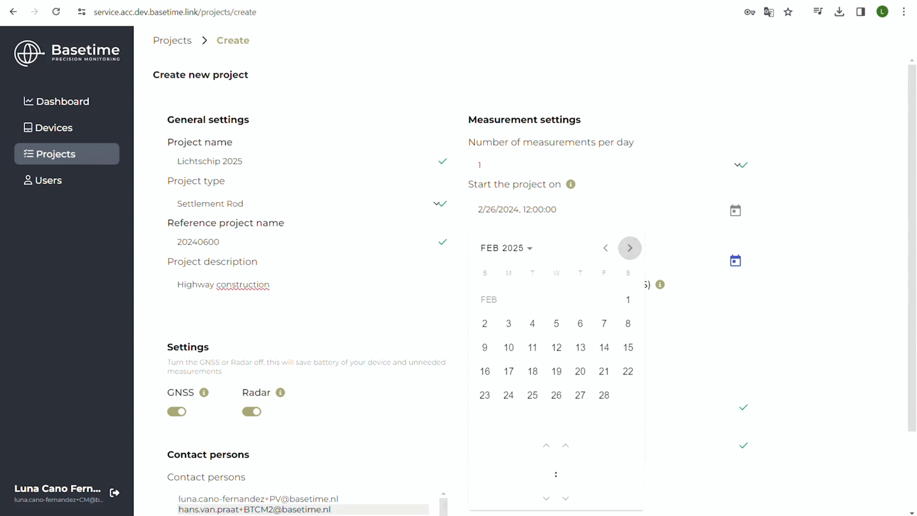
pyautogui.click(629, 248)
pyautogui.click(629, 248)
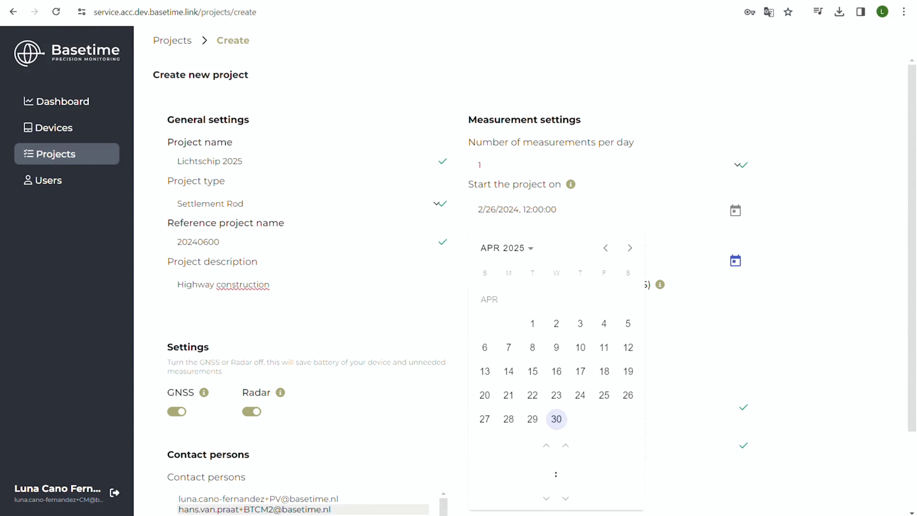
pyautogui.click(556, 419)
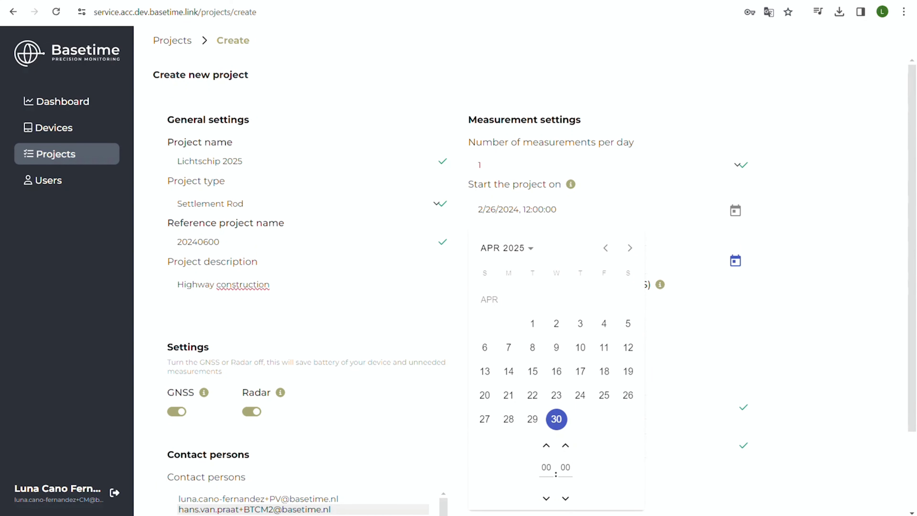
pyautogui.click(682, 372)
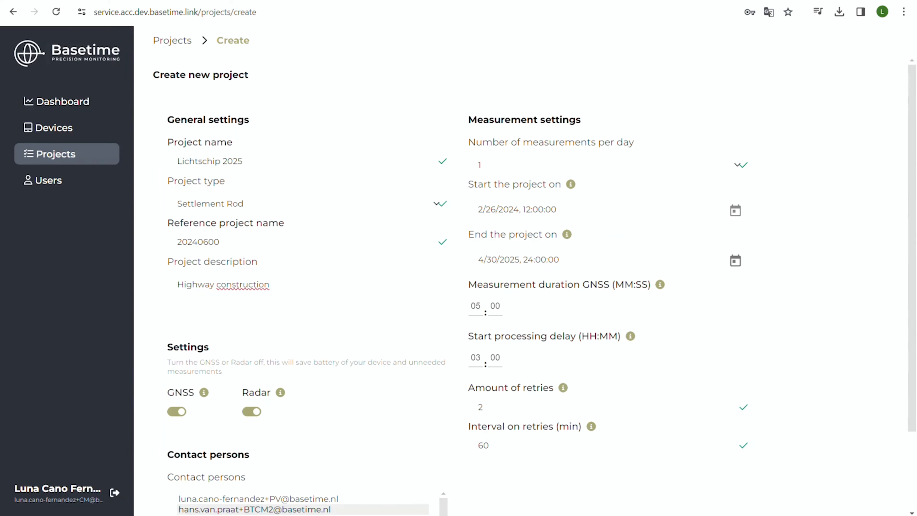
# - Proceed to the coordinate system settings, choose region Netherlands with RDNAPTRANS2018 (28992,5709), and continue to the next stage
pyautogui.scroll(-1, 524, 270)
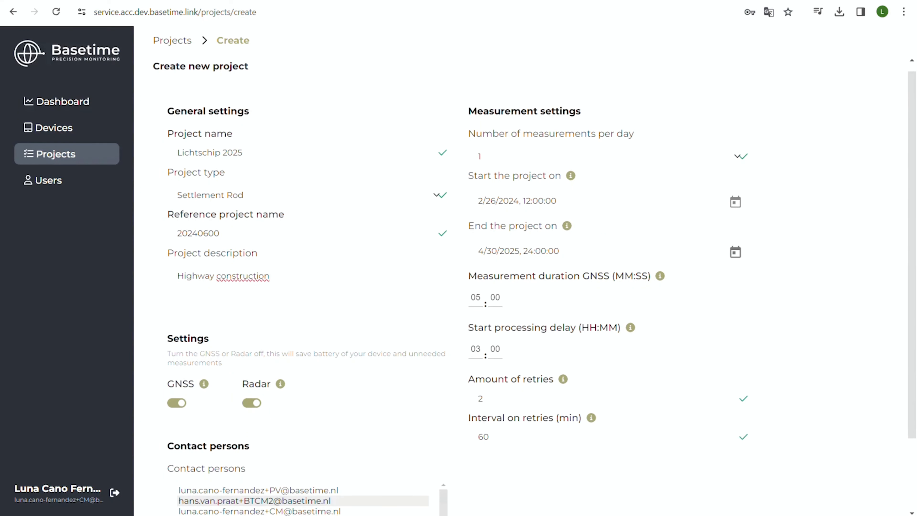
pyautogui.scroll(-2, 524, 271)
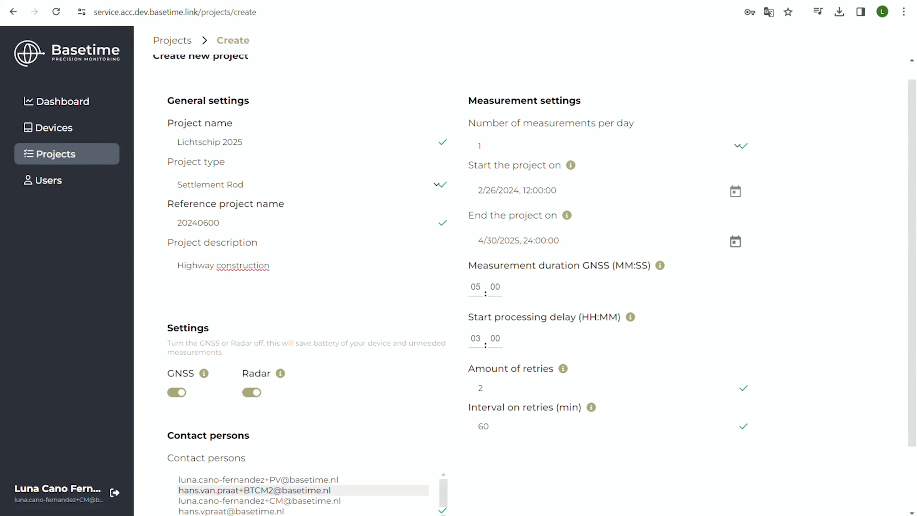
pyautogui.scroll(-1, 523, 270)
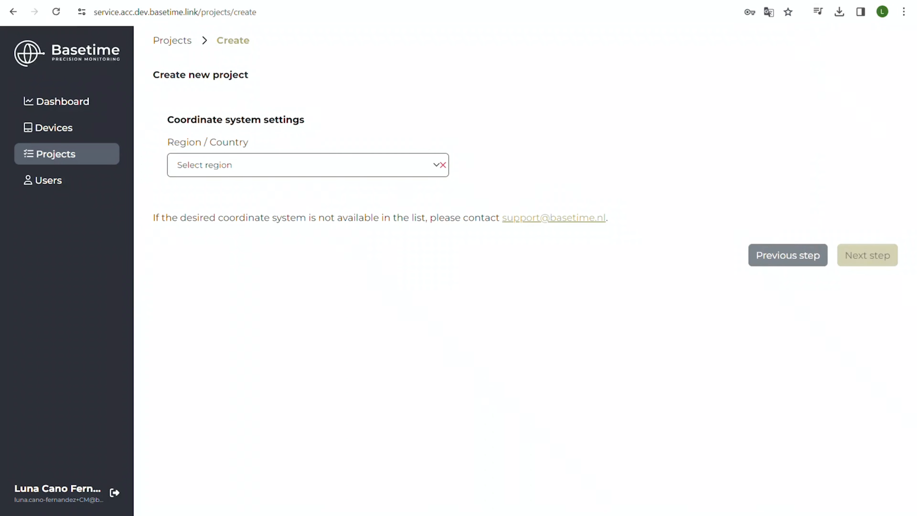
pyautogui.click(203, 165)
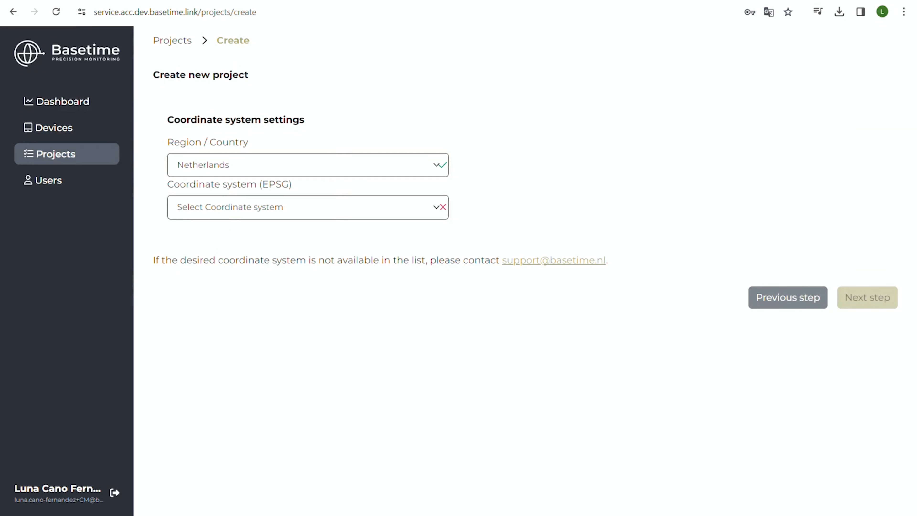
pyautogui.click(307, 207)
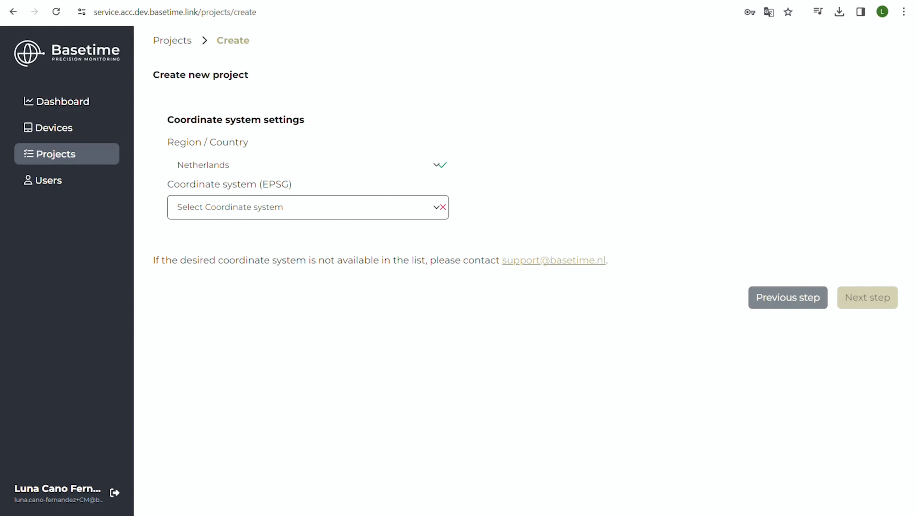
pyautogui.click(244, 234)
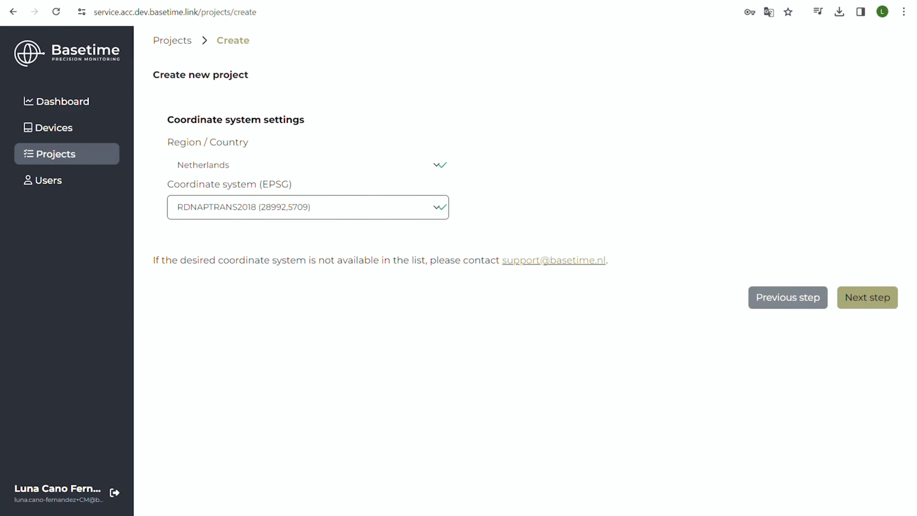
pyautogui.click(867, 297)
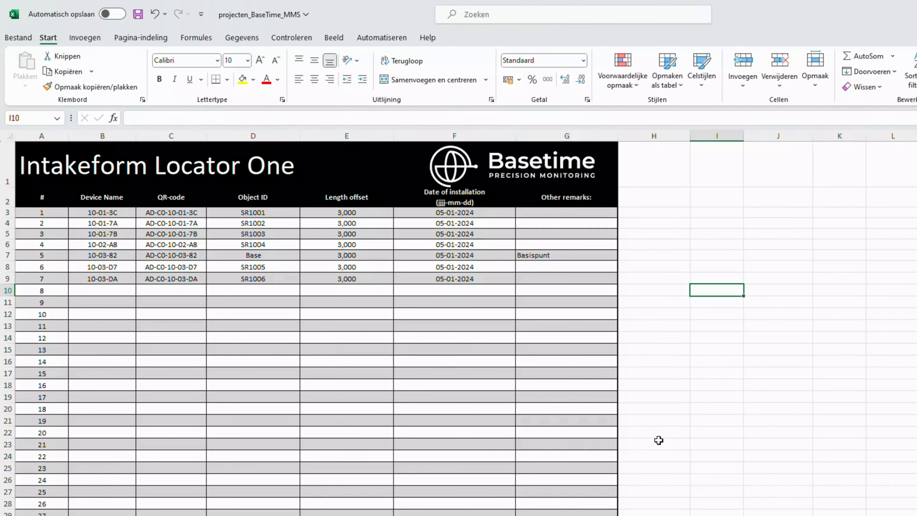
# - Check the base point's row in the Excel intake form and continue from the web project's device list to the base station settings
pyautogui.click(565, 259)
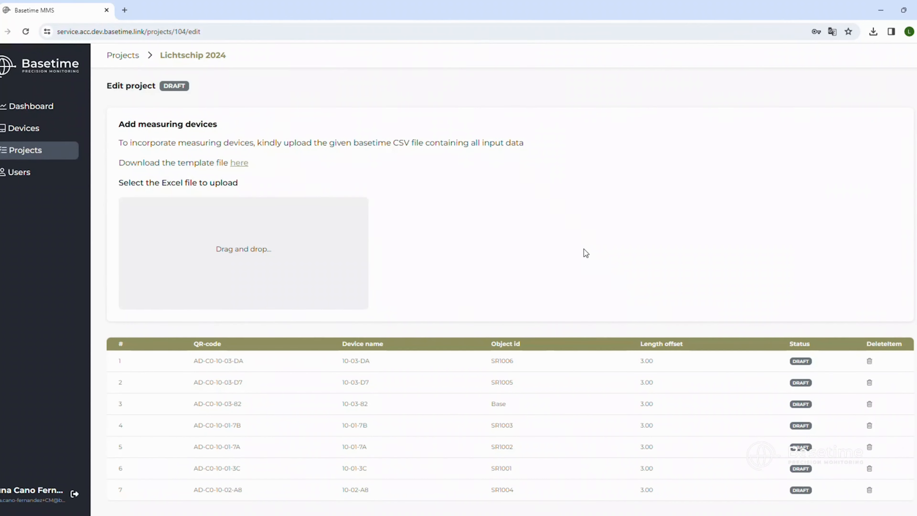
pyautogui.scroll(-1, 671, 255)
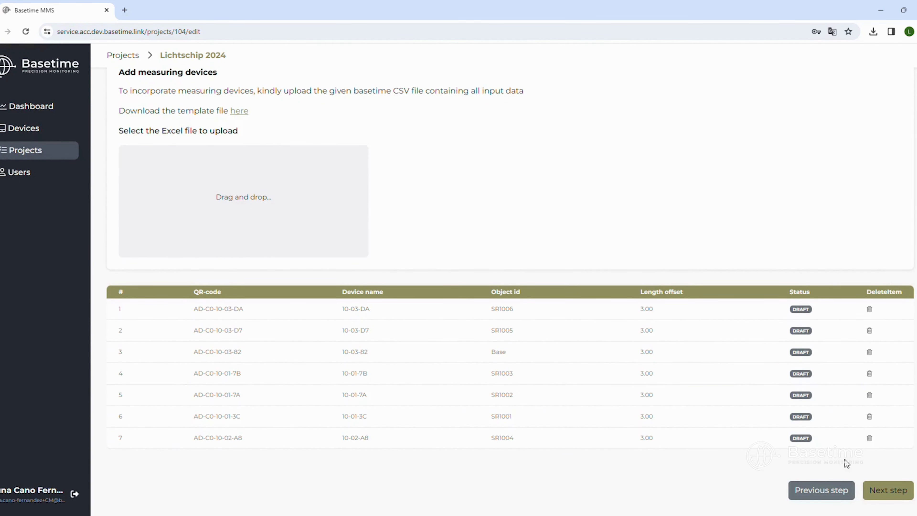
pyautogui.click(887, 495)
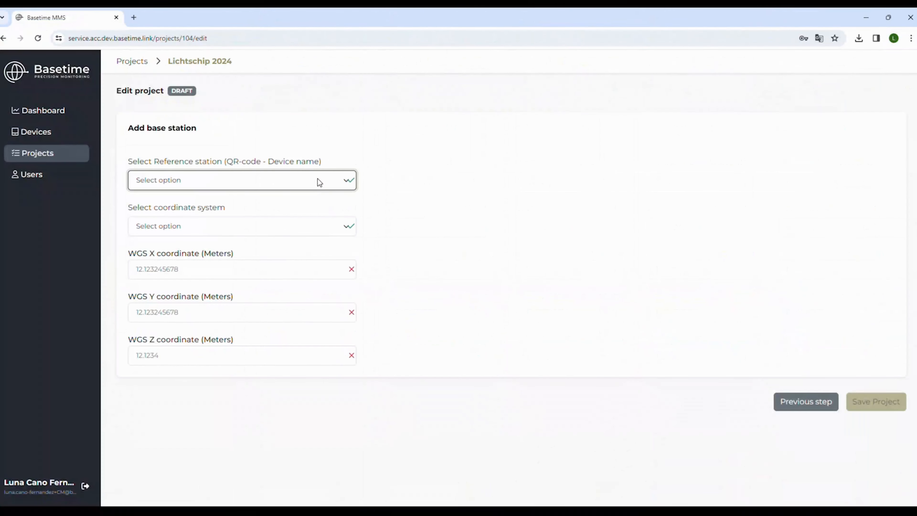
# - Choose AD-C0-10-03-82 - 10-03-82 as the reference station and ENH Local as its coordinate system
pyautogui.click(308, 233)
pyautogui.click(305, 232)
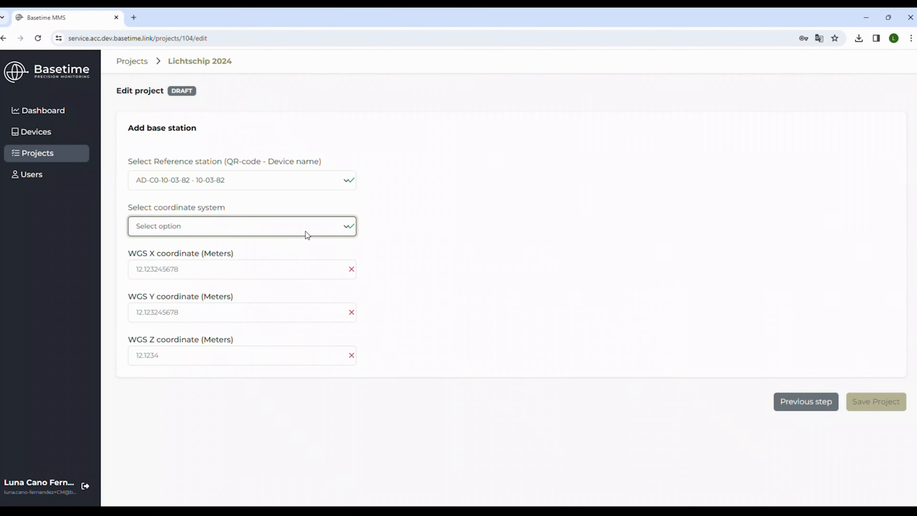
pyautogui.press('Down')
# - Set the base station's easting coordinate to 104050,8306 and its northing coordinate to 398983,6173 meters
pyautogui.click(301, 268)
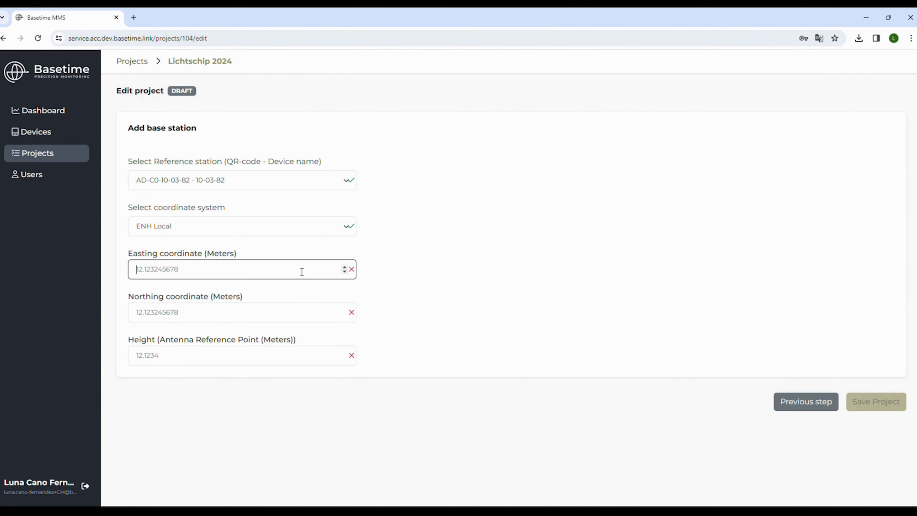
pyautogui.write('104050,8306')
pyautogui.click(279, 319)
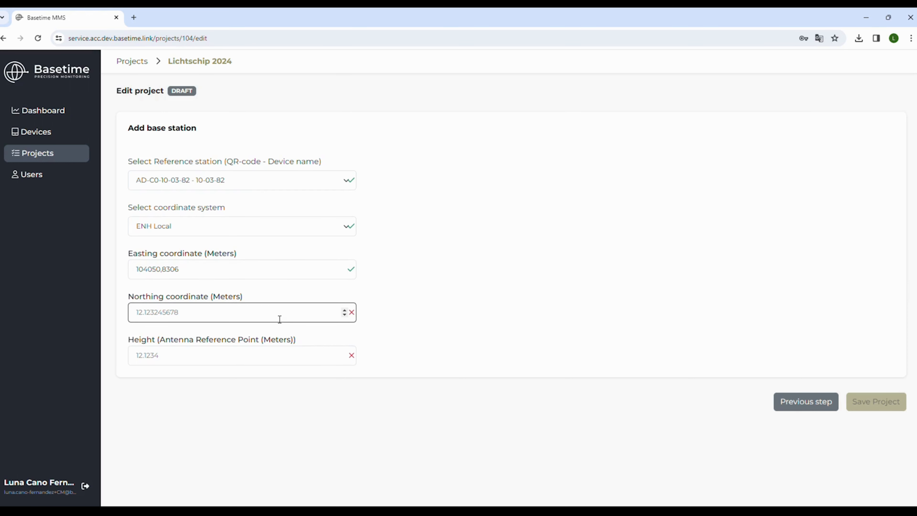
pyautogui.write('398983,6173')
# - Set the base station's Antenna Reference Point height to 13,5656 meters and save the project
pyautogui.click(287, 352)
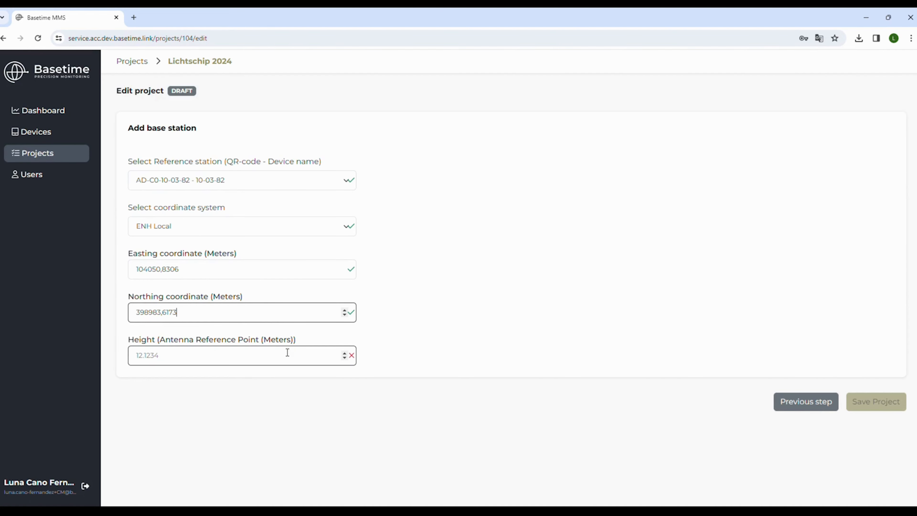
pyautogui.write('13')
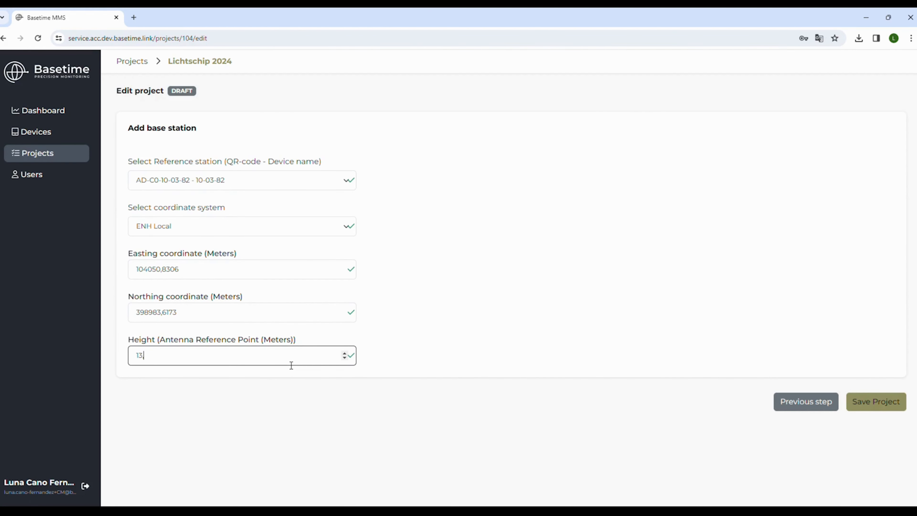
pyautogui.write(',5656')
pyautogui.click(454, 362)
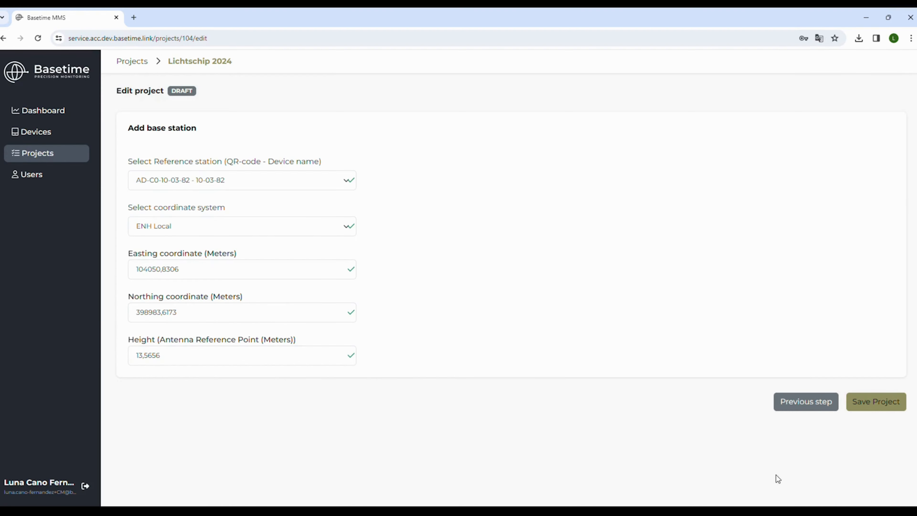
pyautogui.click(874, 402)
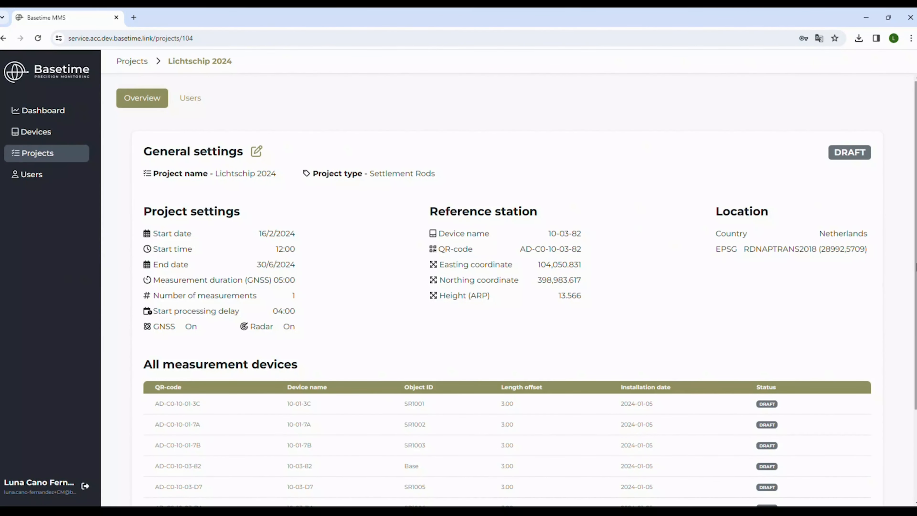
# - Review the saved project's overview, including its project settings, reference station, location and measurement devices
pyautogui.scroll(-2, 516, 292)
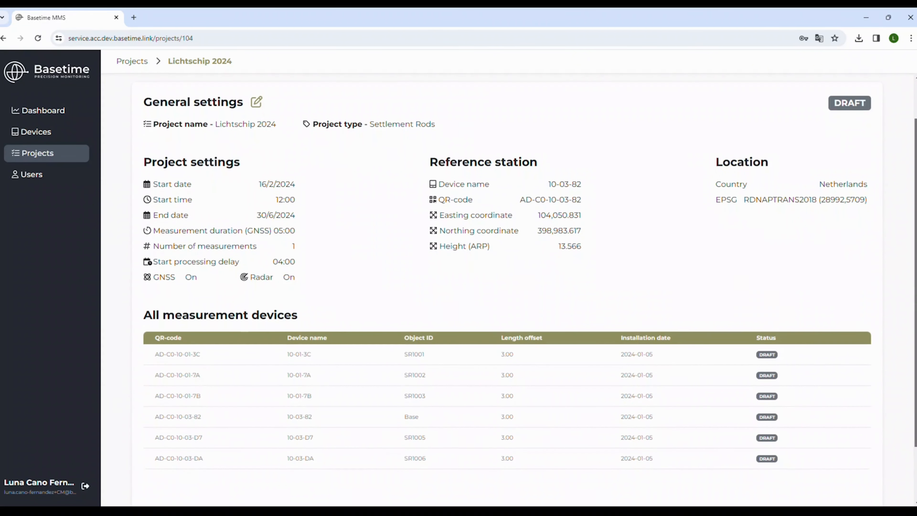
pyautogui.scroll(-1, 517, 293)
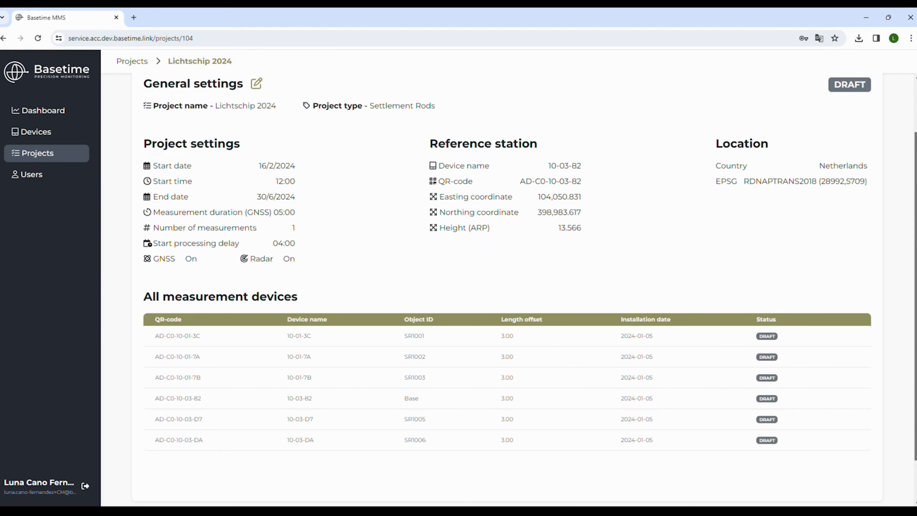
pyautogui.scroll(-1, 516, 292)
pyautogui.scroll(-1, 516, 293)
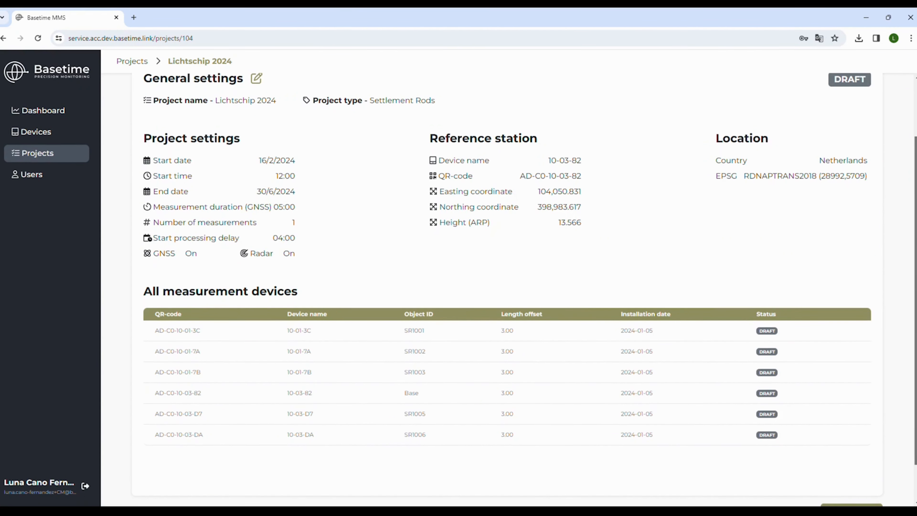
pyautogui.scroll(-2, 507, 289)
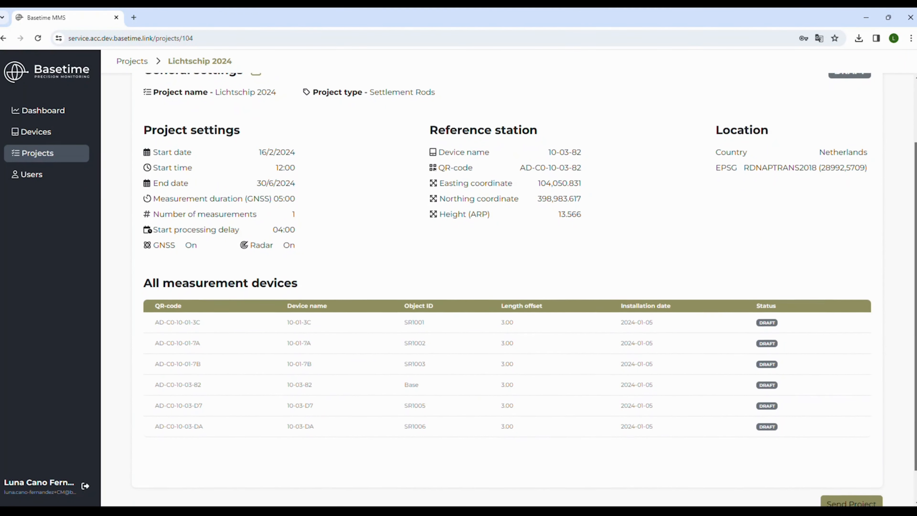
pyautogui.scroll(-1, 507, 289)
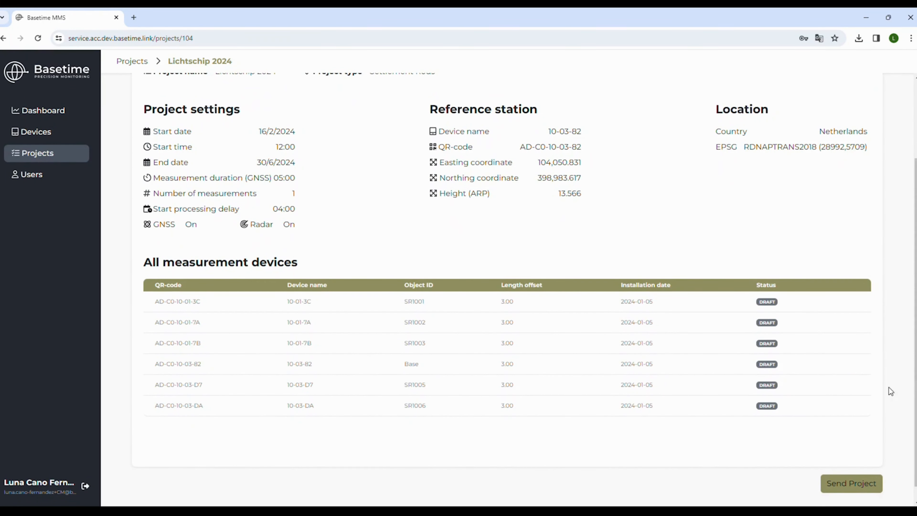